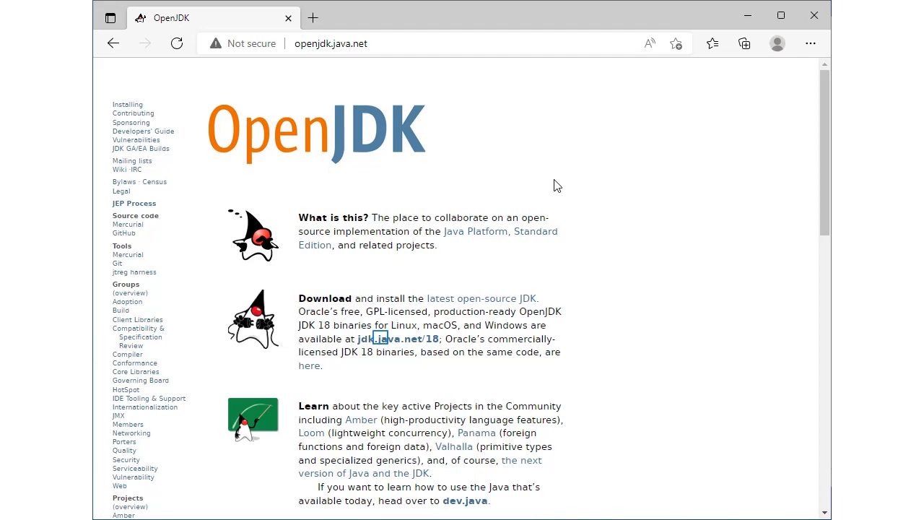
Step: Open the JDK 18 download page and the table of Visual C++ Redistributable downloads for Visual Studio 2015, 2017, 2019, and 2022
{"action": "left_click", "coordinate": [383, 338]}
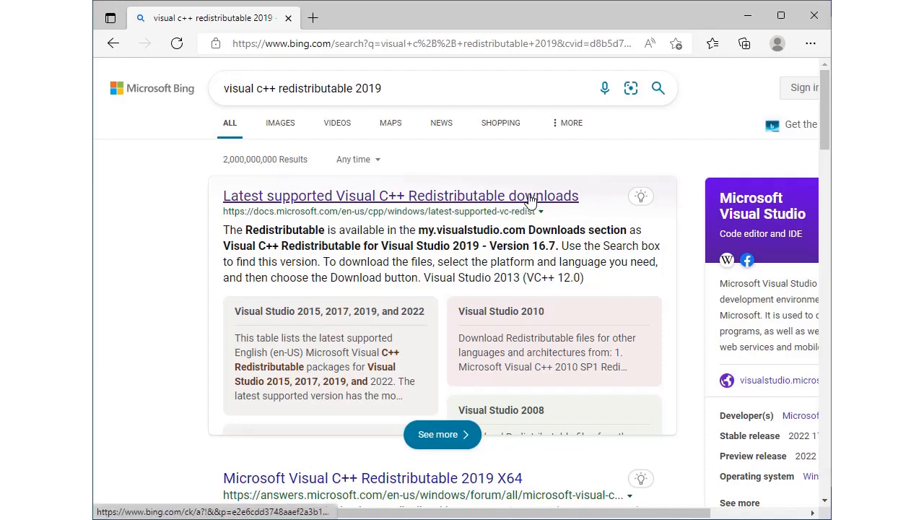
{"action": "left_click", "coordinate": [529, 199]}
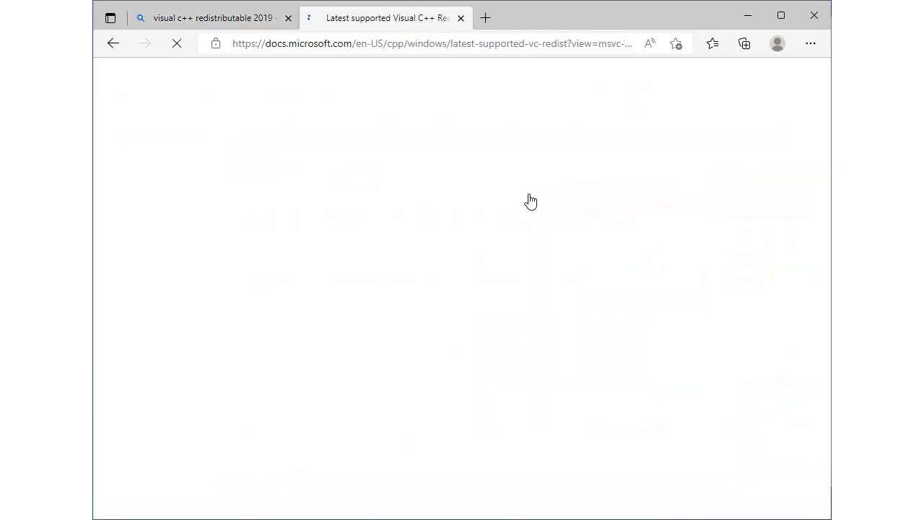
{"action": "scroll", "coordinate": [620, 360], "scroll_direction": "down", "scroll_amount": 5}
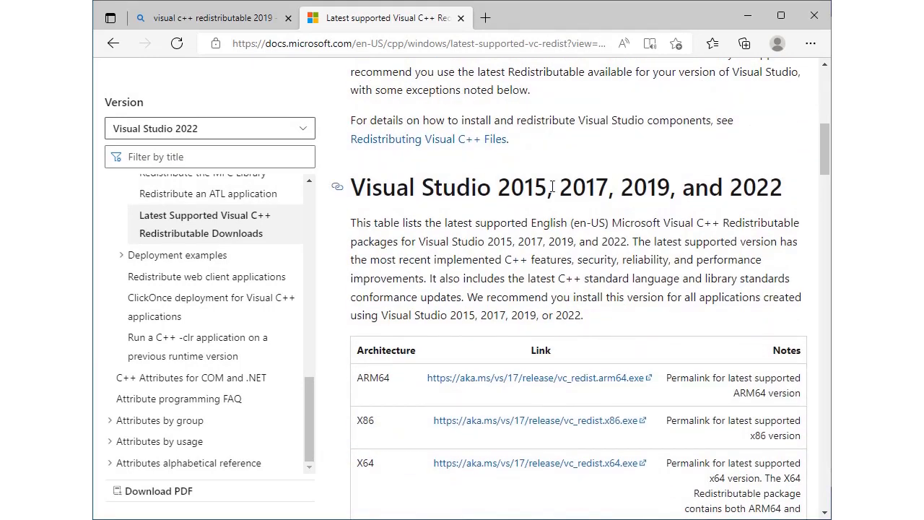
{"action": "scroll", "coordinate": [598, 220], "scroll_direction": "down", "scroll_amount": 1}
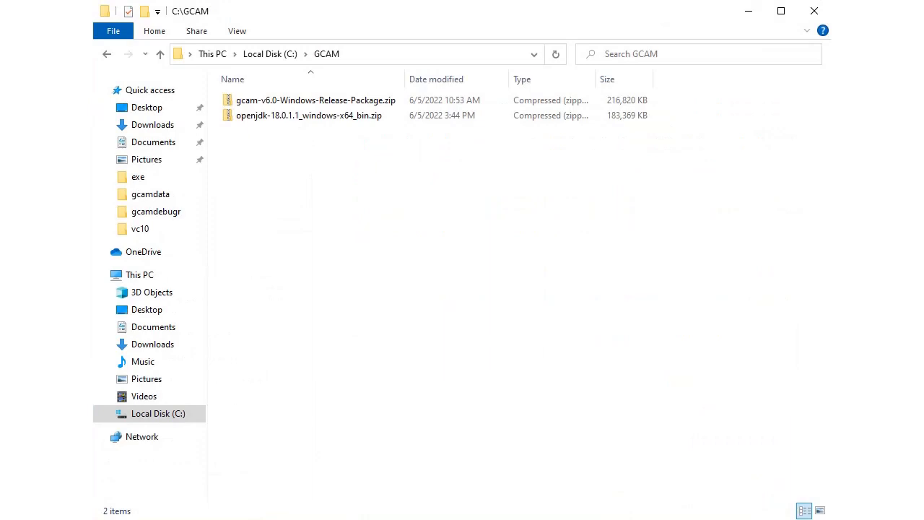
Step: Extract openjdk-18.0.1.1_windows-x64_bin.zip in C:\GCAM into a folder of the same name
{"action": "left_click", "coordinate": [302, 119]}
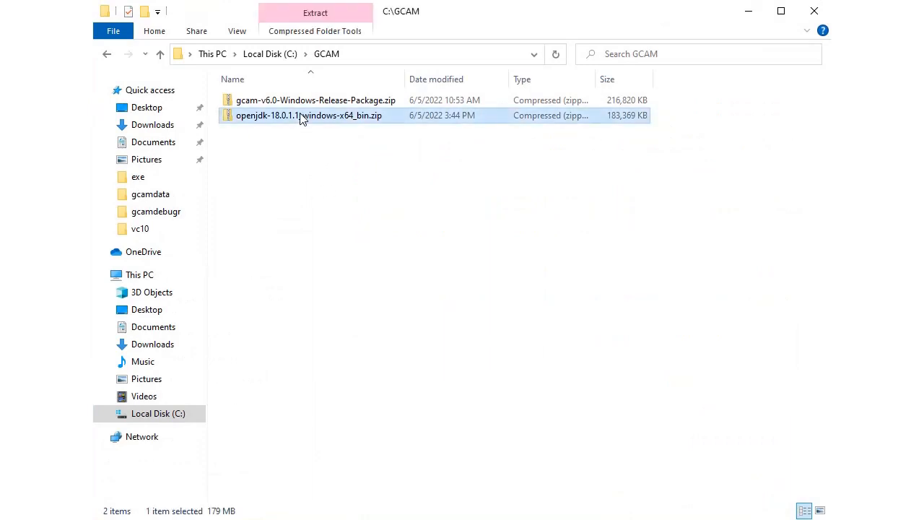
{"action": "right_click", "coordinate": [302, 119]}
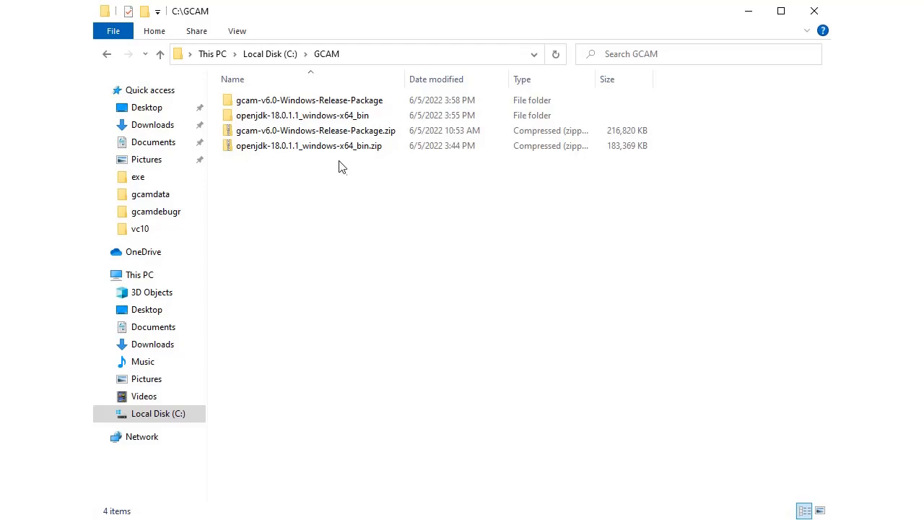
Step: Try to run run-gcam.bat from the exe folder of gcam-v6.0-Windows-Release-Package, and dismiss the error dialog and console
{"action": "double_click", "coordinate": [301, 101]}
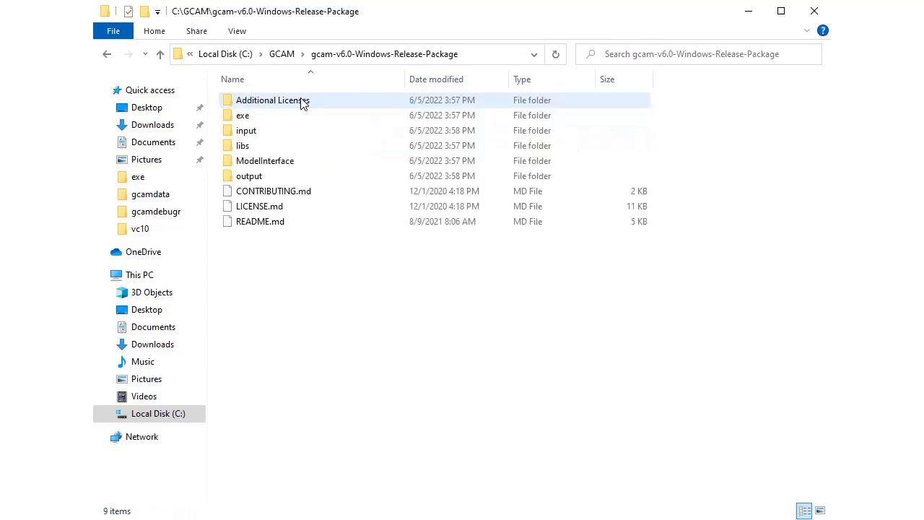
{"action": "double_click", "coordinate": [246, 117]}
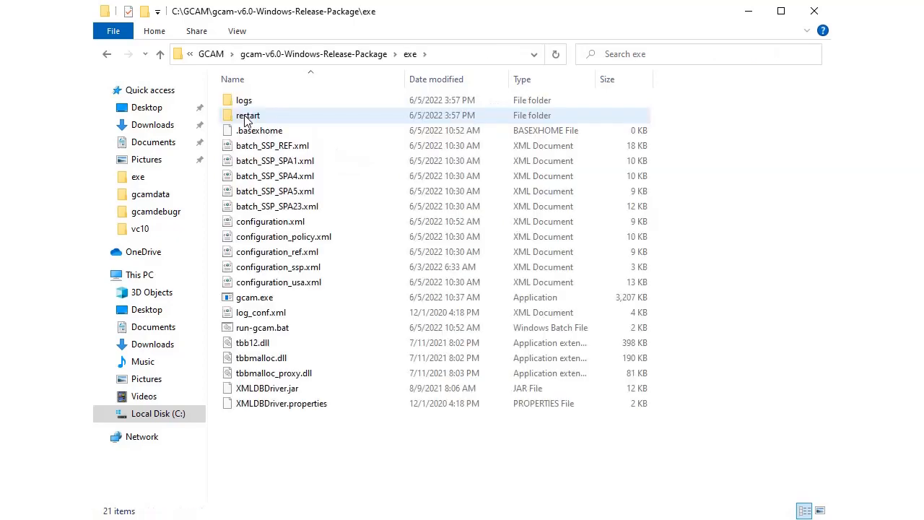
{"action": "double_click", "coordinate": [262, 328]}
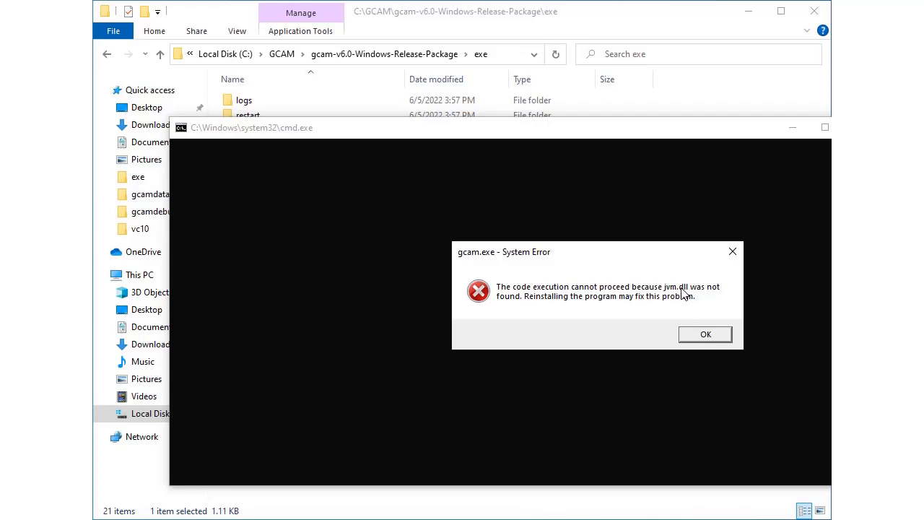
{"action": "left_click", "coordinate": [702, 337]}
{"action": "key", "text": "Return"}
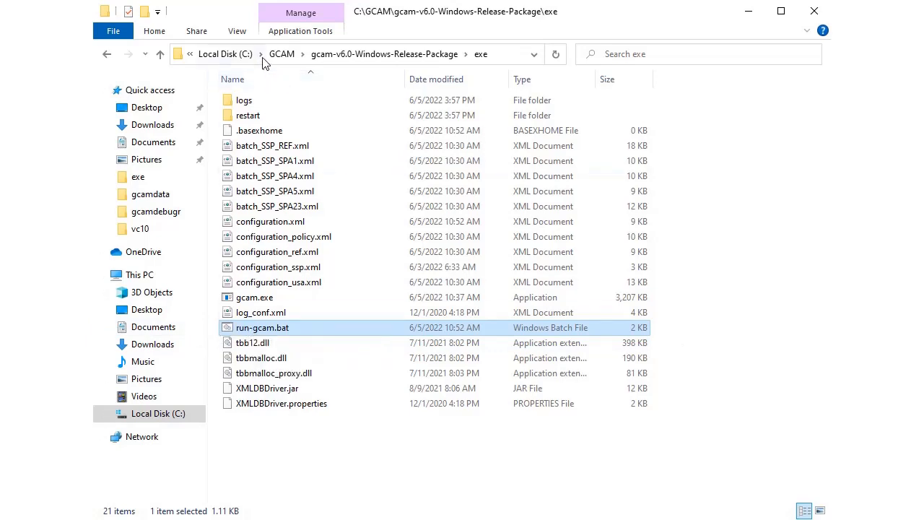
Step: Copy the full path of the jdk-18.0.1.1 folder inside openjdk-18.0.1.1_windows-x64_bin
{"action": "left_click", "coordinate": [106, 57]}
{"action": "left_click", "coordinate": [106, 57]}
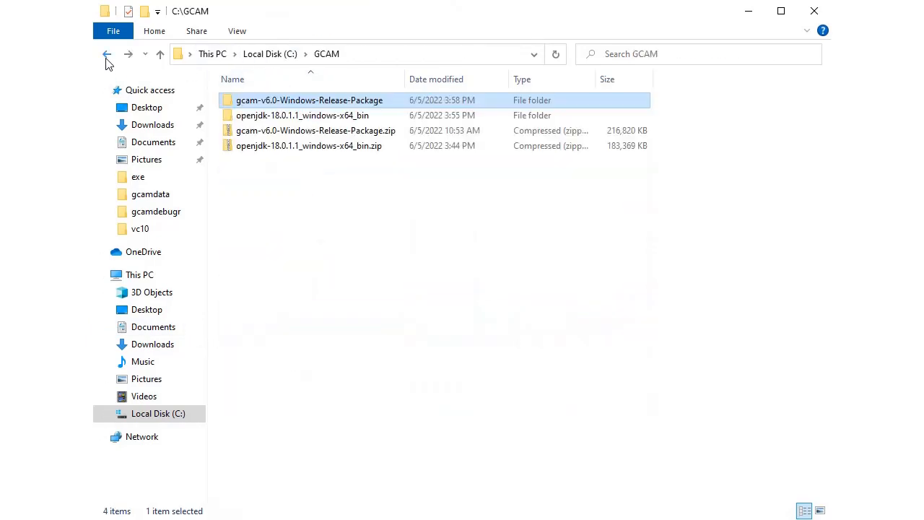
{"action": "double_click", "coordinate": [297, 119]}
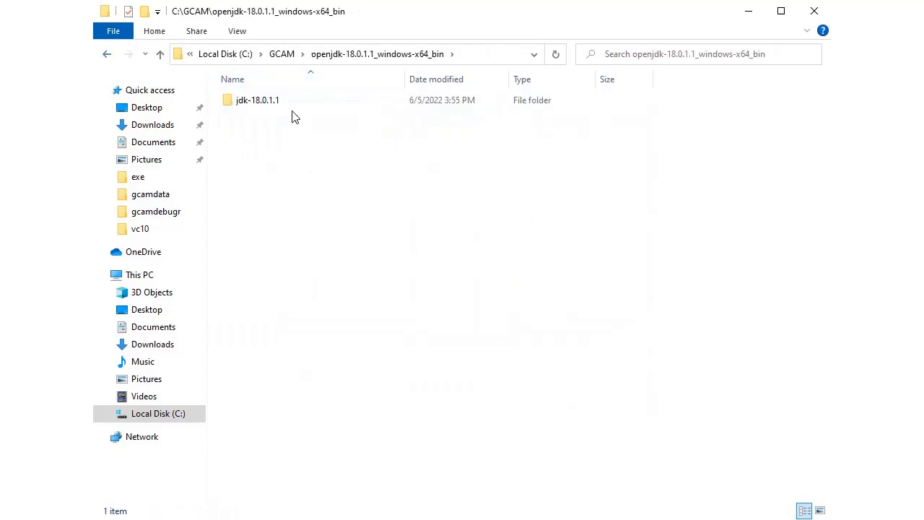
{"action": "double_click", "coordinate": [275, 107]}
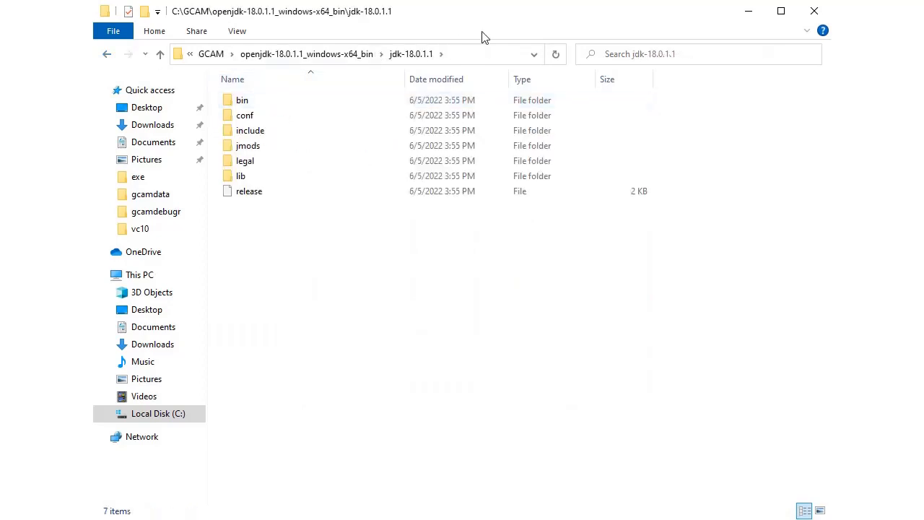
{"action": "left_click", "coordinate": [482, 57]}
{"action": "key", "text": "ctrl+c"}
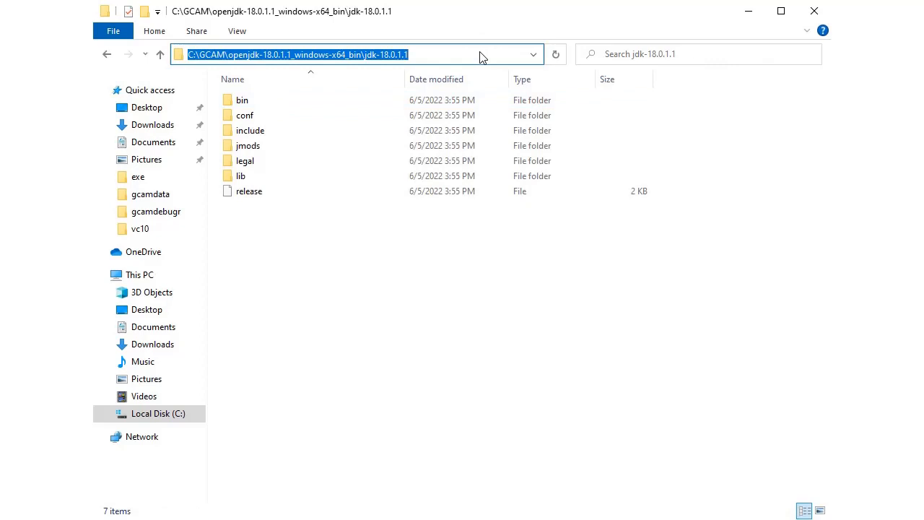
Step: Open run-gcam.bat from the exe folder of gcam-v6.0-Windows-Release-Package for editing
{"action": "left_click", "coordinate": [160, 55]}
{"action": "left_click", "coordinate": [160, 55]}
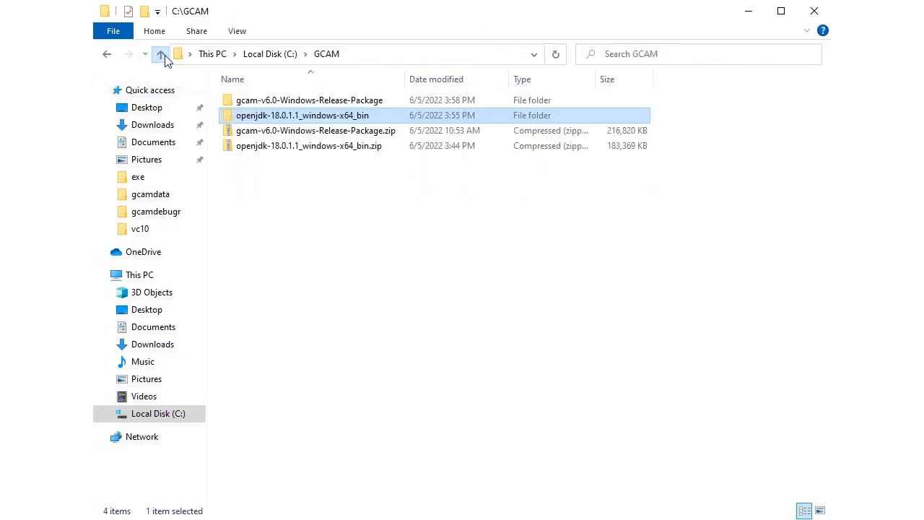
{"action": "double_click", "coordinate": [323, 107]}
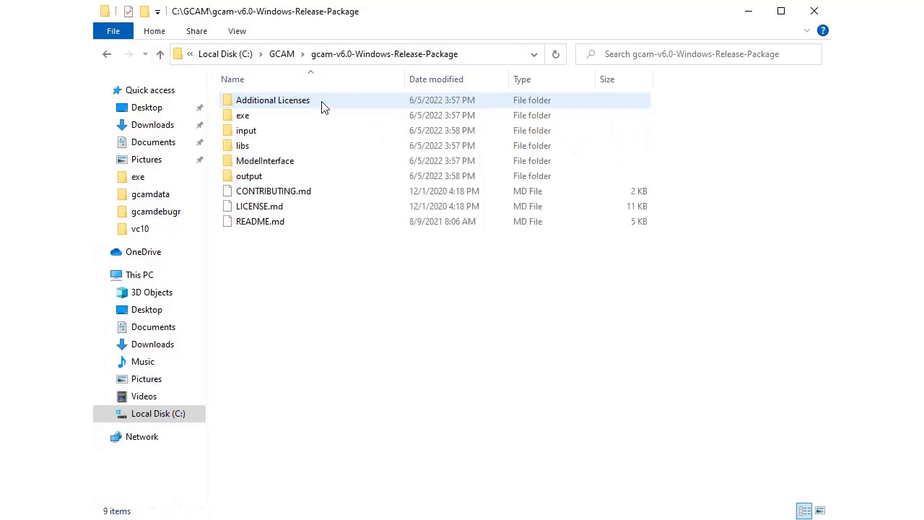
{"action": "double_click", "coordinate": [242, 116]}
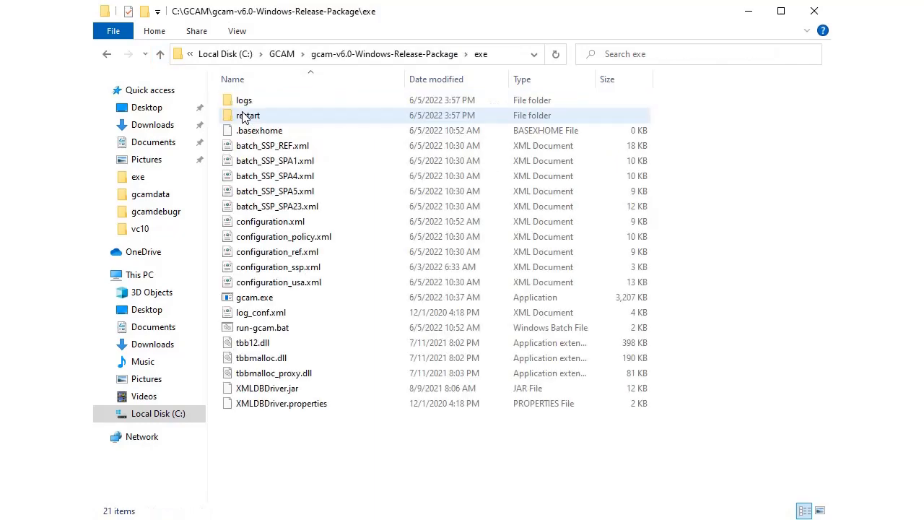
{"action": "left_click", "coordinate": [263, 332]}
{"action": "right_click", "coordinate": [263, 334]}
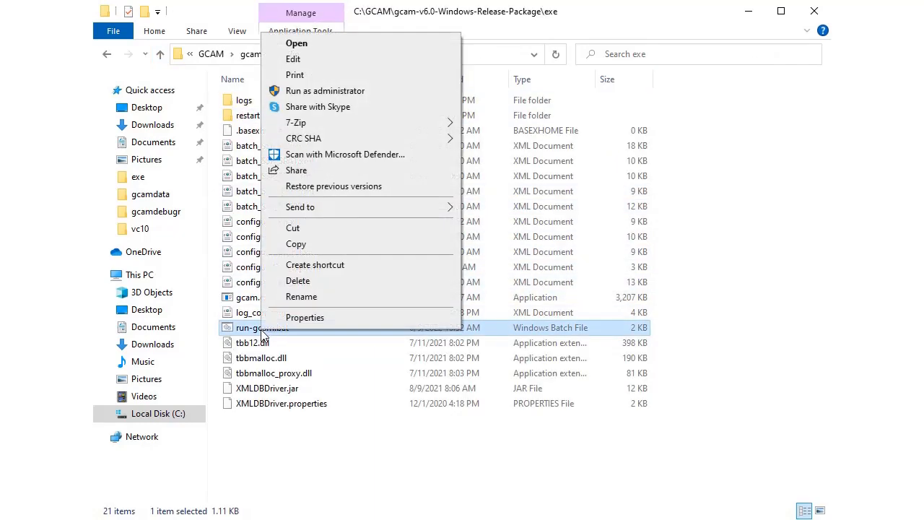
{"action": "left_click", "coordinate": [330, 62]}
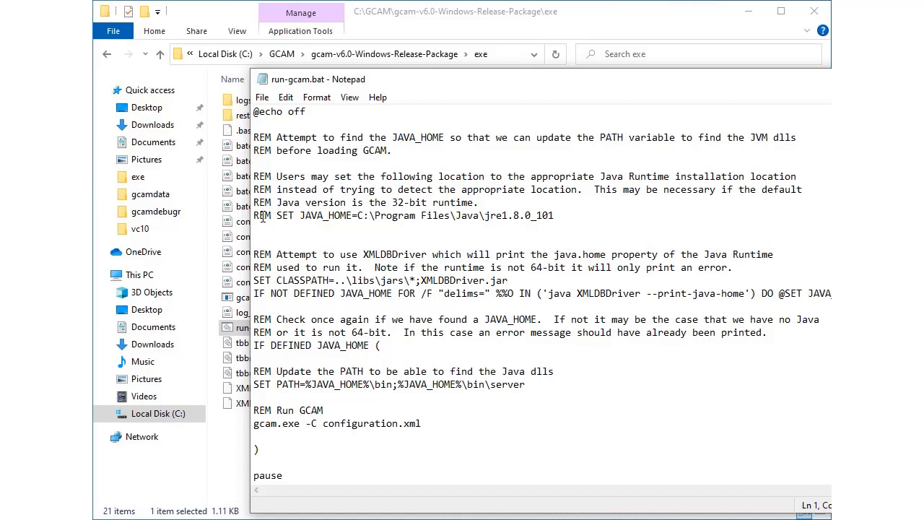
Step: Uncomment the SET JAVA_HOME line, set its path to C:\GCAM\openjdk-18.0.1.1_windows-x64_bin\jdk-18.0.1.1, then save and close the file
{"action": "double_click", "coordinate": [263, 217]}
{"action": "key", "text": "Delete"}
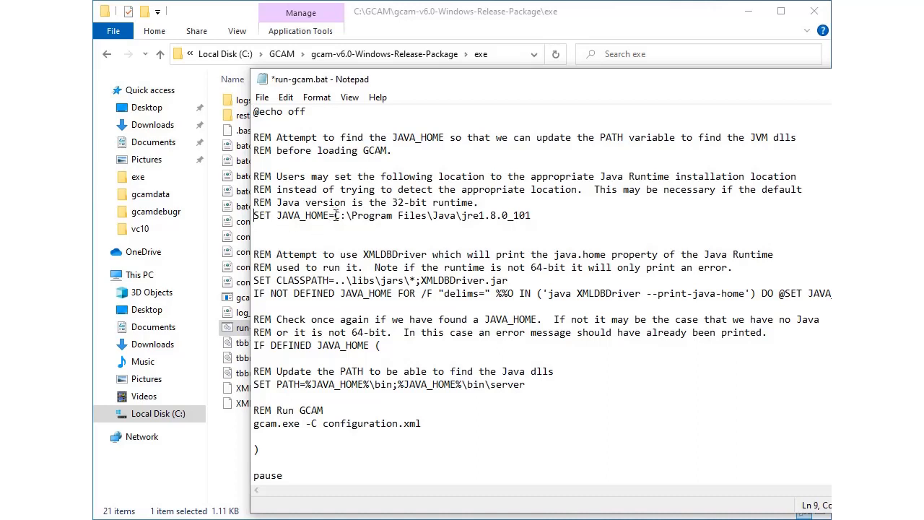
{"action": "left_click_drag", "start_coordinate": [335, 216], "coordinate": [532, 212]}
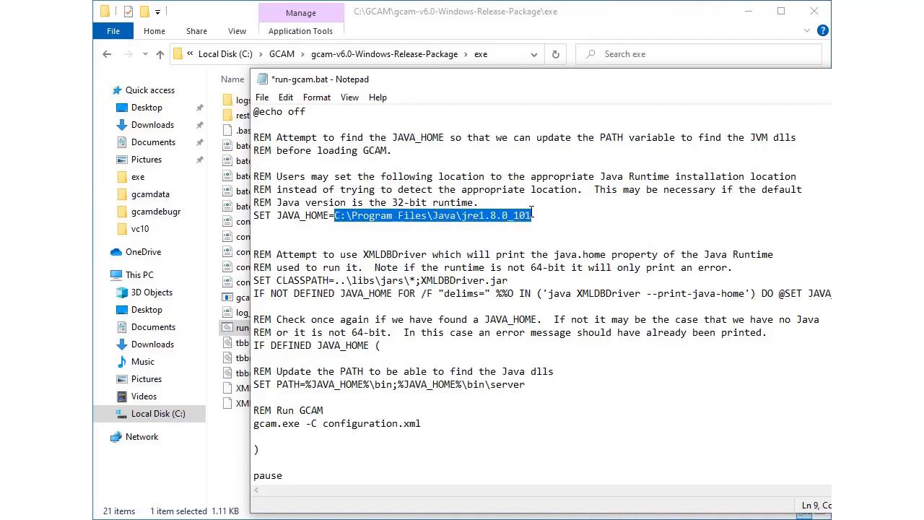
{"action": "key", "text": "ctrl+v"}
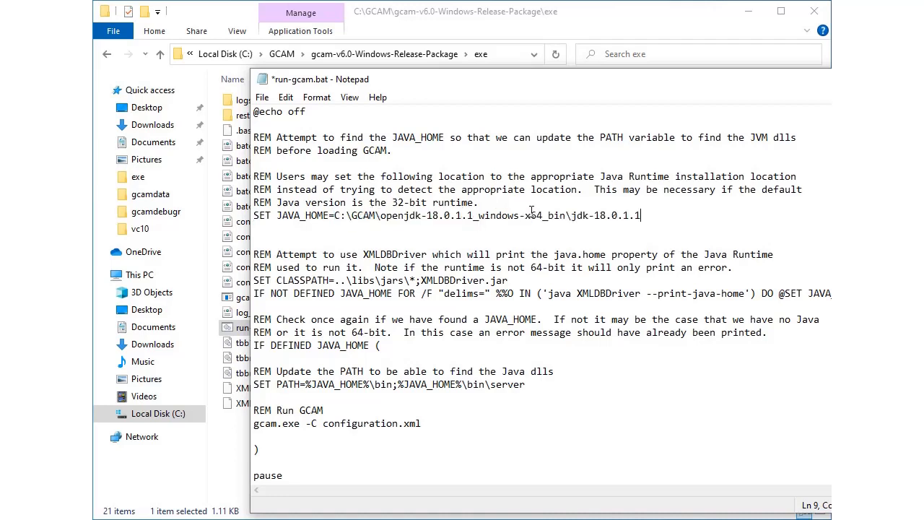
{"action": "key", "text": "ctrl+s"}
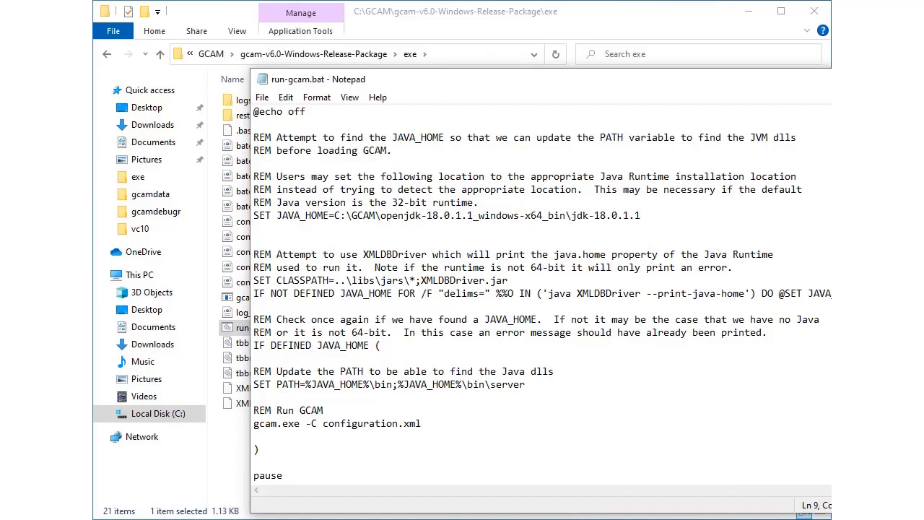
{"action": "key", "text": "alt+F4"}
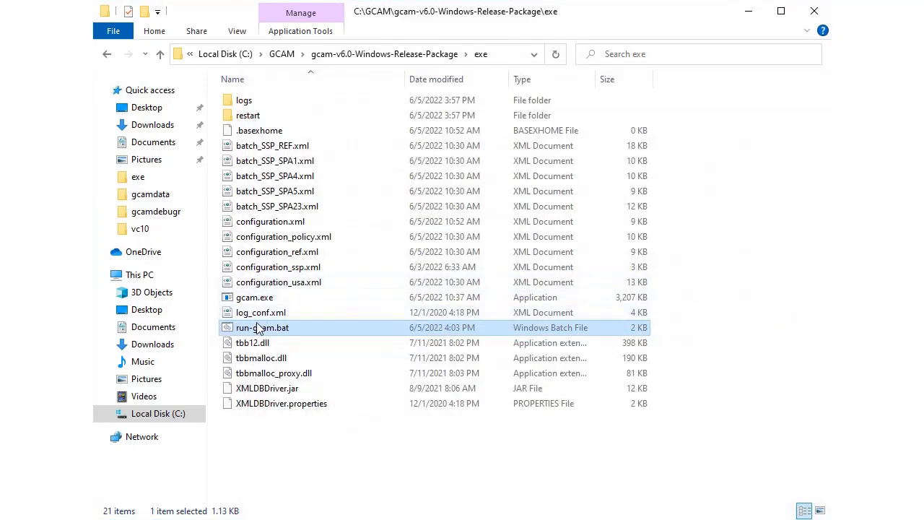
Step: Run GCAM with the edited run-gcam.bat and move its console window fully into view
{"action": "double_click", "coordinate": [251, 329]}
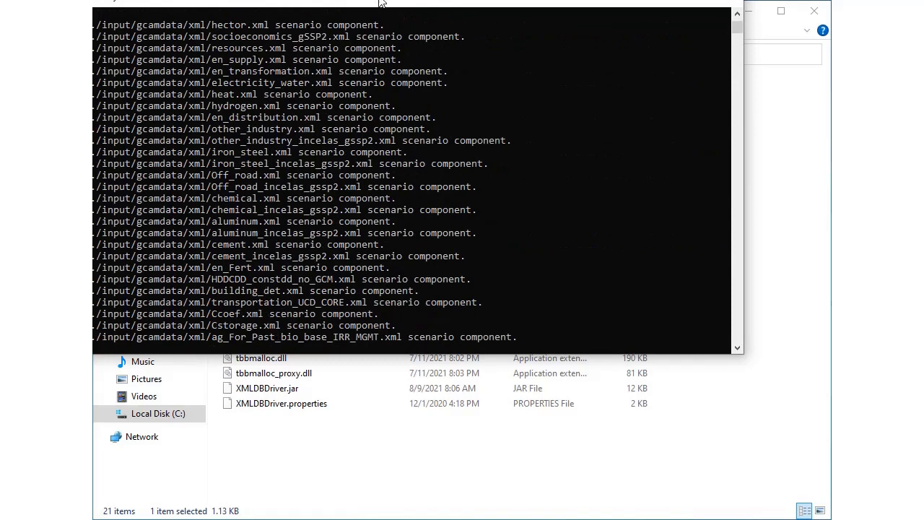
{"action": "left_click_drag", "start_coordinate": [377, 3], "coordinate": [442, 29]}
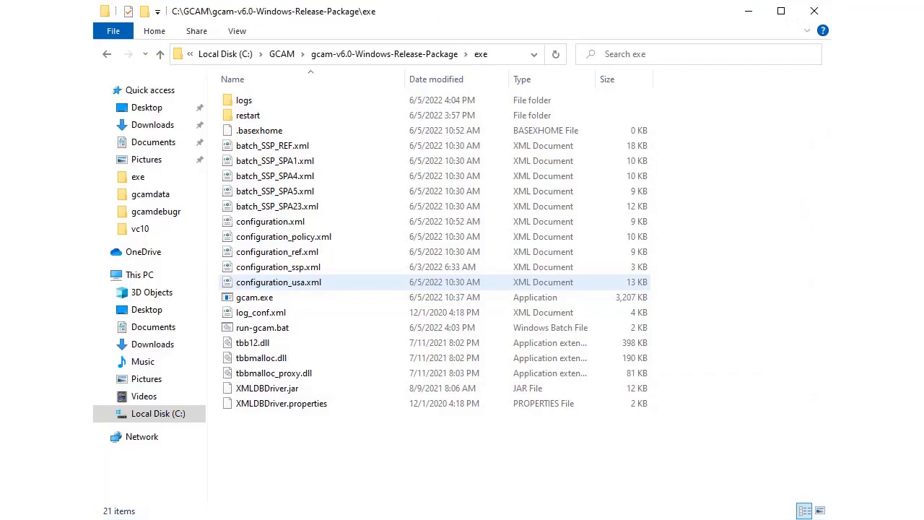
Step: Open run-model-interface.bat from the release package's ModelInterface folder for editing
{"action": "left_click", "coordinate": [404, 61]}
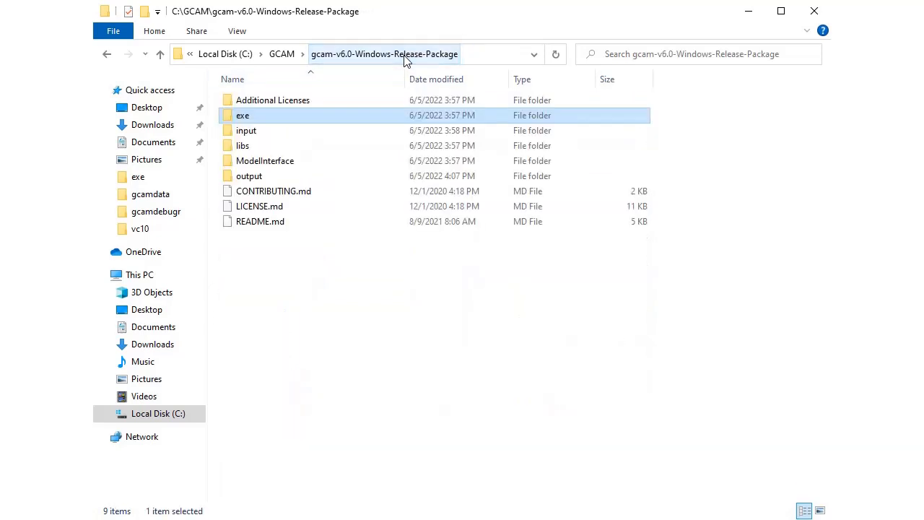
{"action": "left_click", "coordinate": [271, 162]}
{"action": "double_click", "coordinate": [271, 162]}
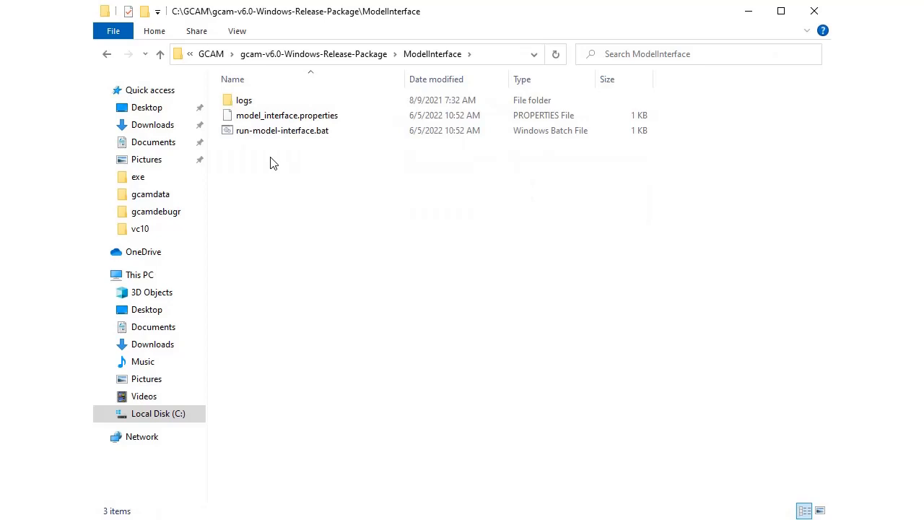
{"action": "left_click", "coordinate": [280, 133]}
{"action": "right_click", "coordinate": [279, 133]}
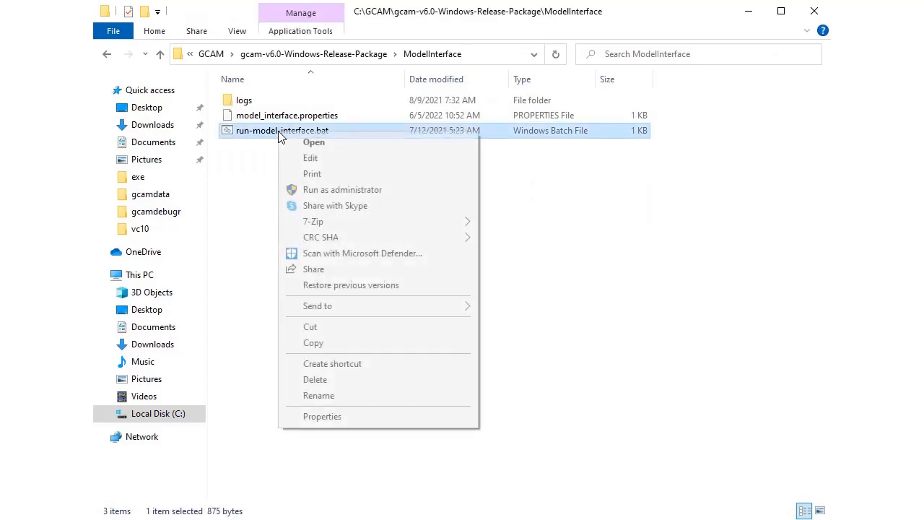
{"action": "left_click", "coordinate": [312, 159]}
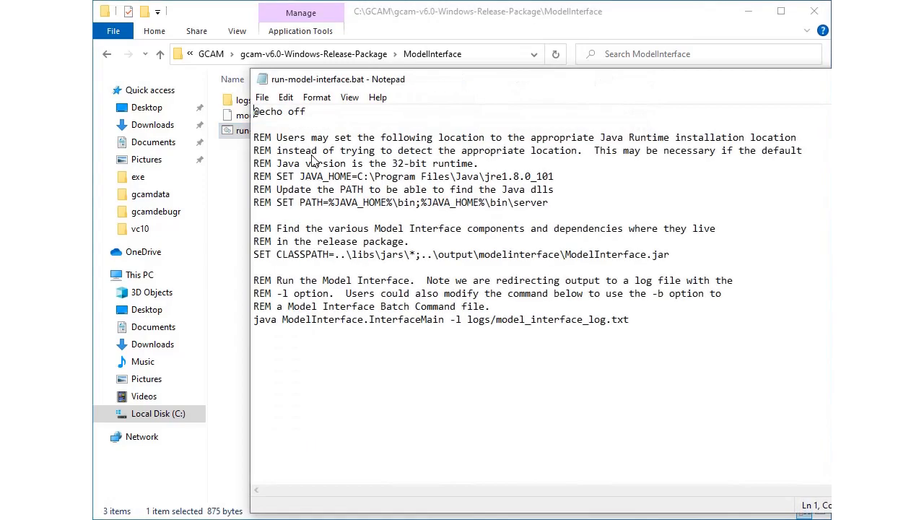
Step: Uncomment the SET JAVA_HOME line in run-model-interface.bat and set its path to C:\GCAM\openjdk-18.0.1.1_windows-x64_bin\jdk-18.0.1.1
{"action": "double_click", "coordinate": [264, 176]}
{"action": "key", "text": "Delete"}
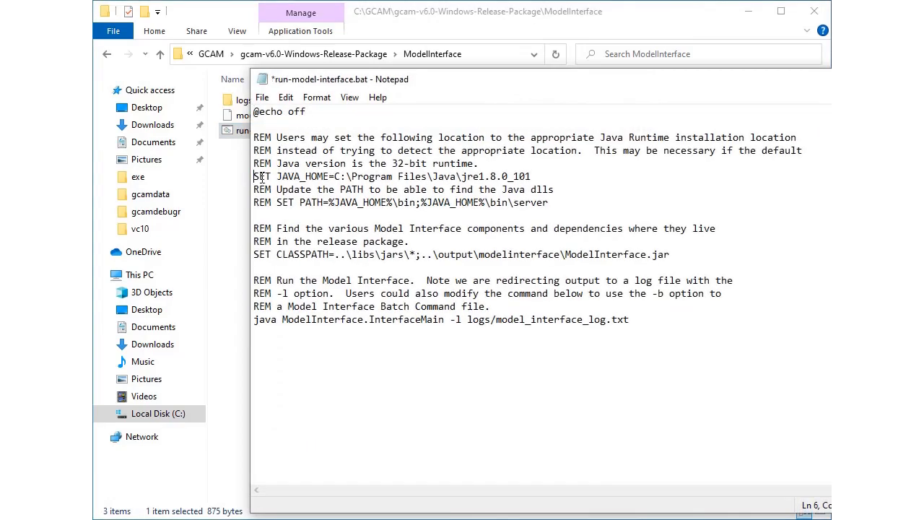
{"action": "left_click", "coordinate": [333, 176]}
{"action": "left_click", "coordinate": [535, 176], "text": "shift"}
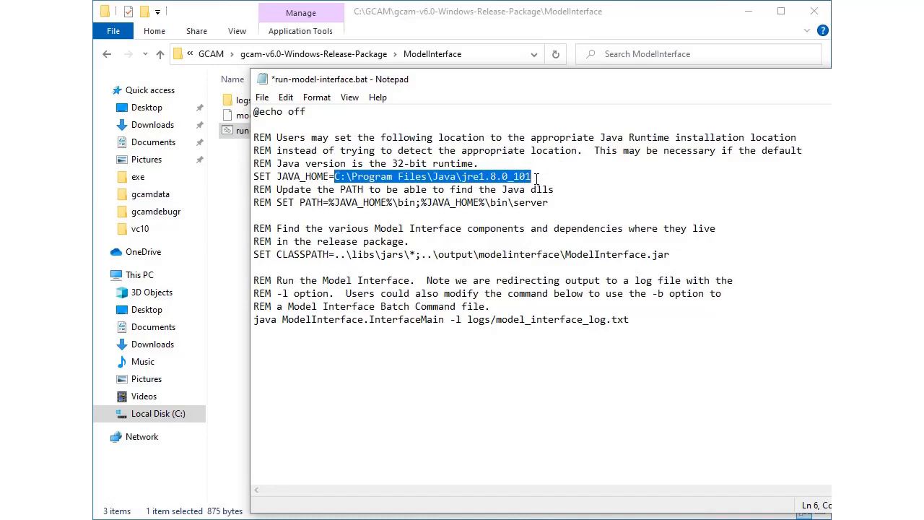
{"action": "type", "text": "C:\\GCAM\\openjdk-18.0.1.1_windows-x64_bin\\jdk-18.0.1.1"}
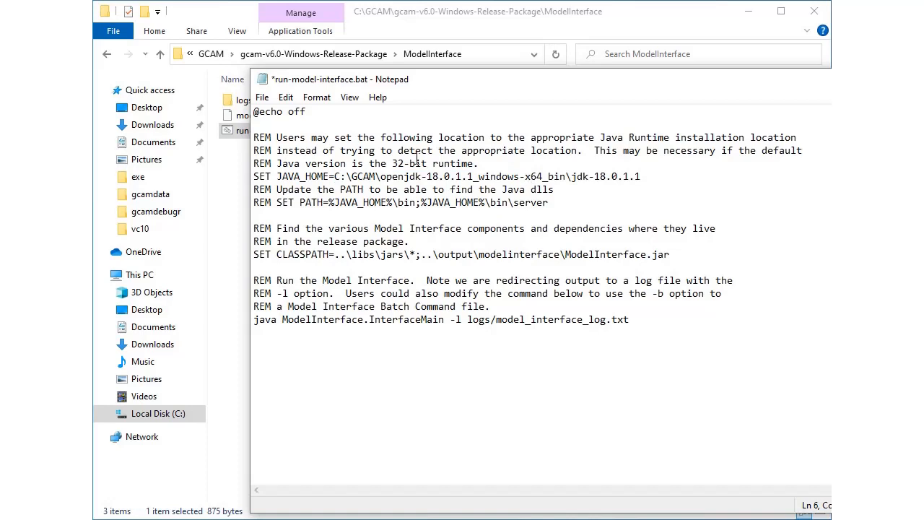
Step: Uncomment the SET PATH=%JAVA_HOME%\bin;%JAVA_HOME%\bin\server line and save run-model-interface.bat
{"action": "double_click", "coordinate": [261, 202]}
{"action": "key", "text": "Delete"}
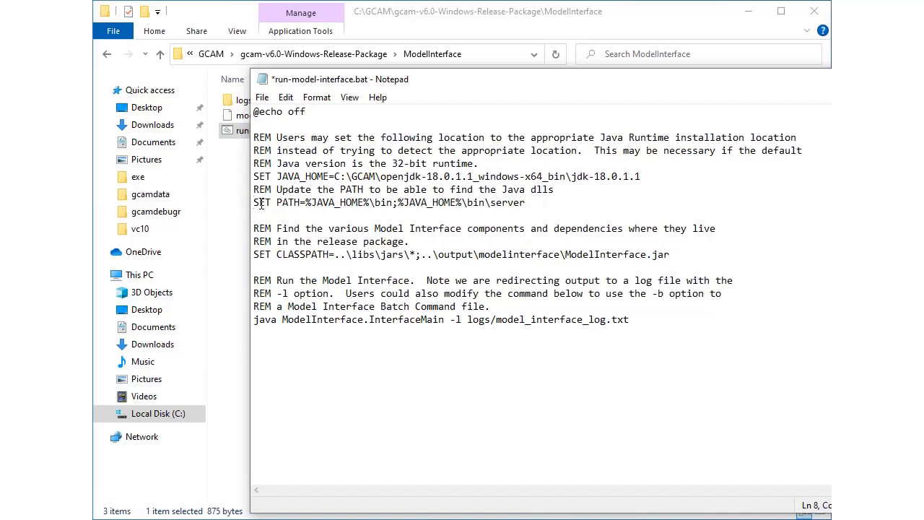
{"action": "key", "text": "ctrl+s"}
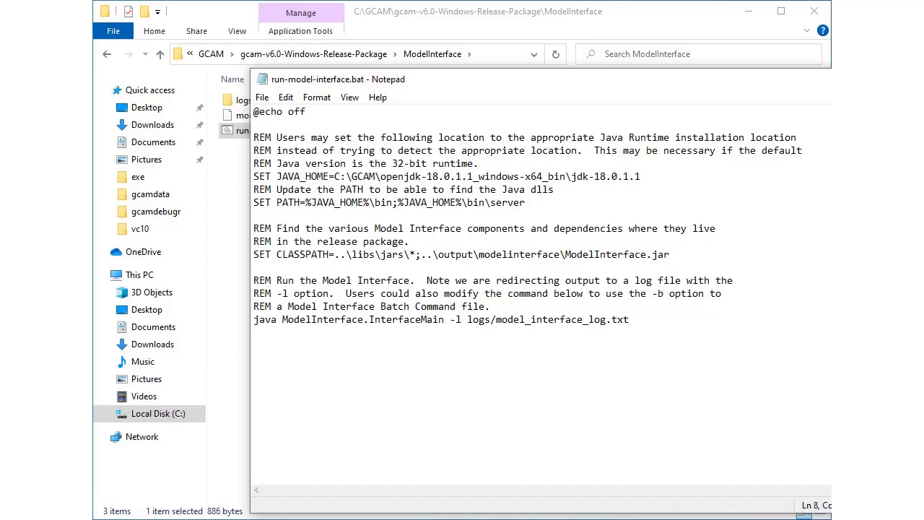
Step: Close the edited batch file, launch the Model Interface with run-model-interface.bat, and move and enlarge its window to fit the screen
{"action": "key", "text": "alt+F4"}
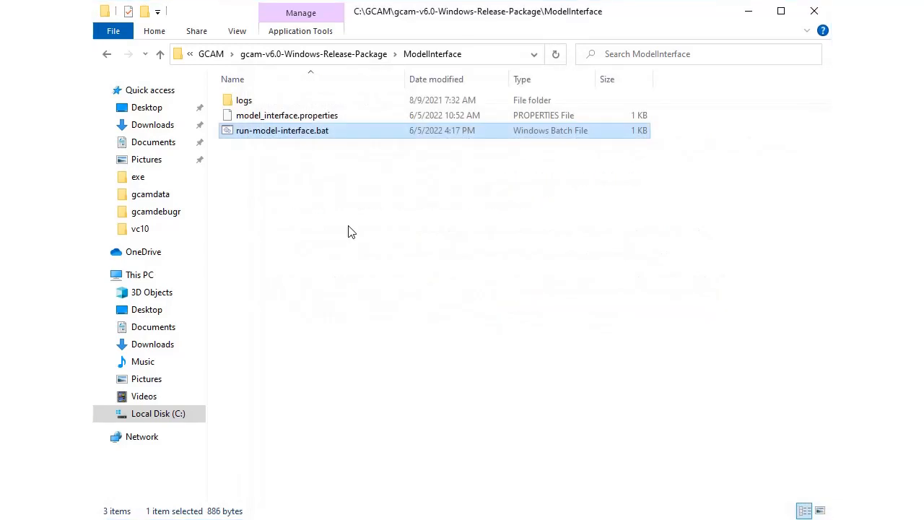
{"action": "double_click", "coordinate": [287, 131]}
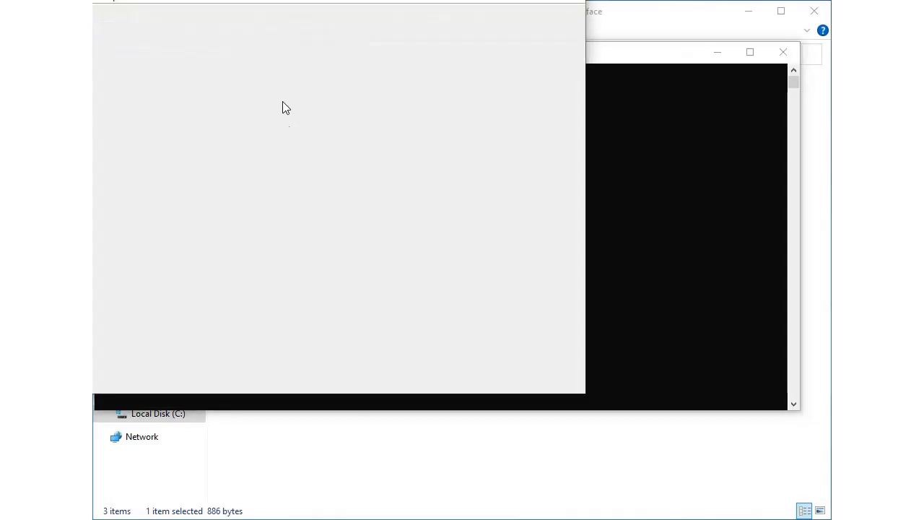
{"action": "left_click_drag", "start_coordinate": [296, 0], "coordinate": [389, 34]}
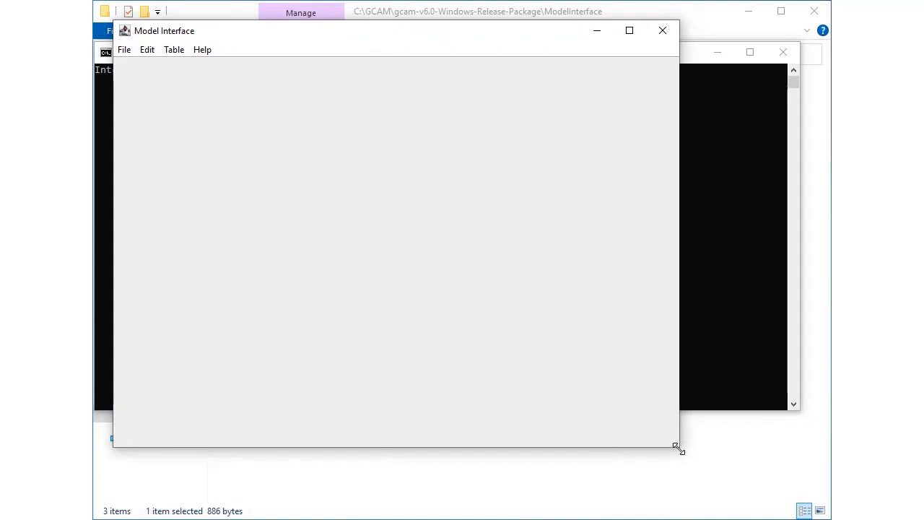
{"action": "left_click_drag", "start_coordinate": [678, 446], "coordinate": [810, 495]}
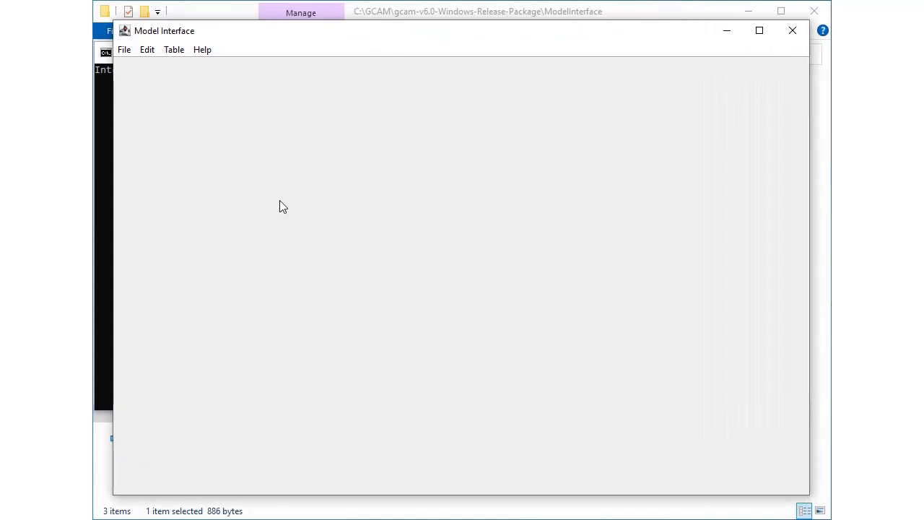
Step: Open the database_basexdb database from the release package's output folder in the Model Interface
{"action": "left_click", "coordinate": [126, 53]}
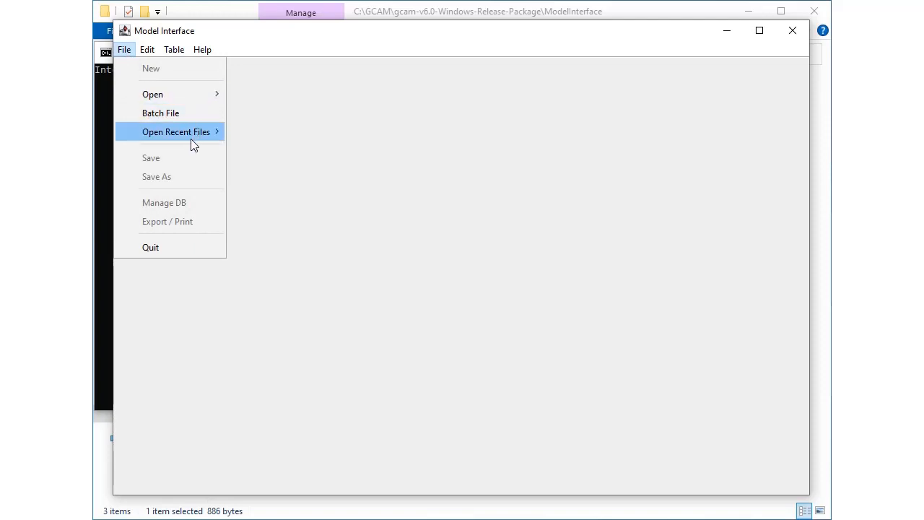
{"action": "mouse_move", "coordinate": [214, 100]}
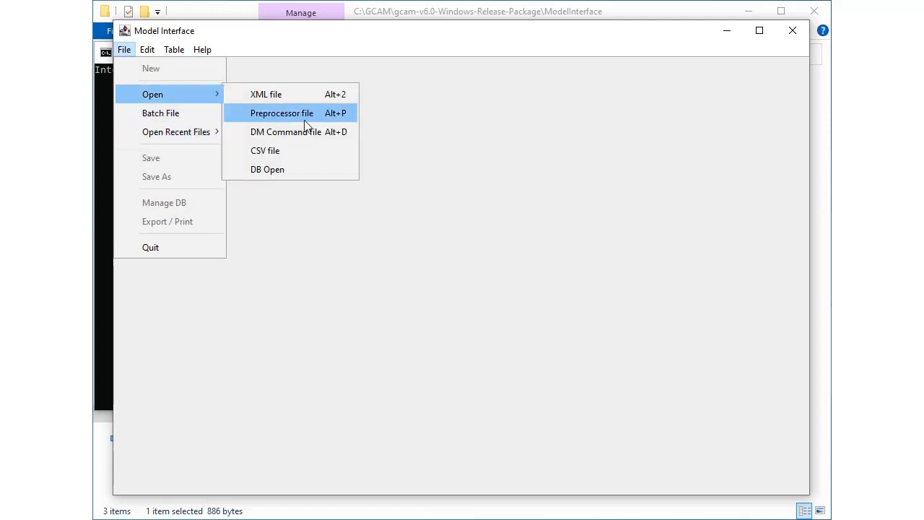
{"action": "left_click", "coordinate": [302, 174]}
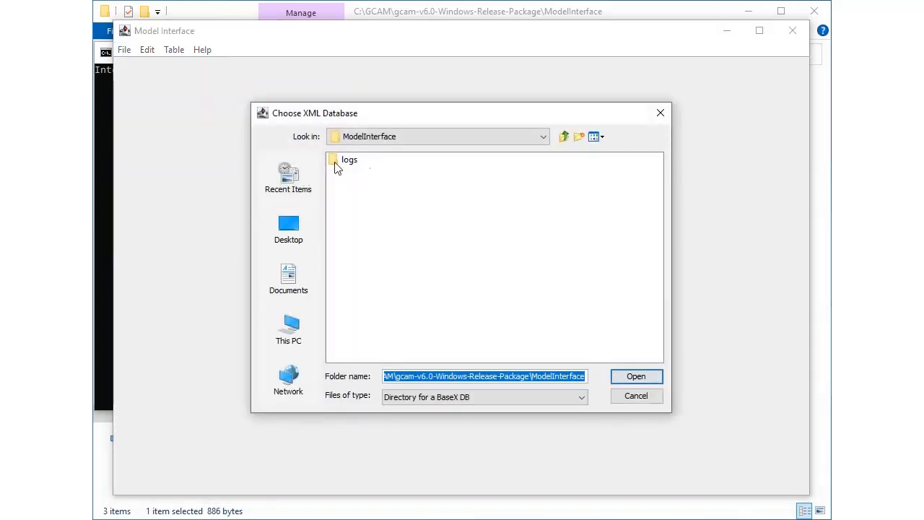
{"action": "left_click", "coordinate": [564, 137]}
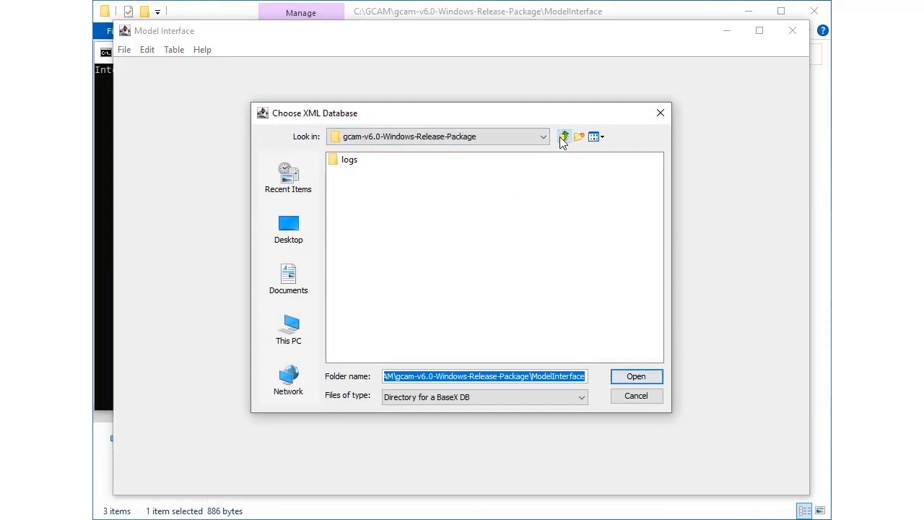
{"action": "double_click", "coordinate": [354, 225]}
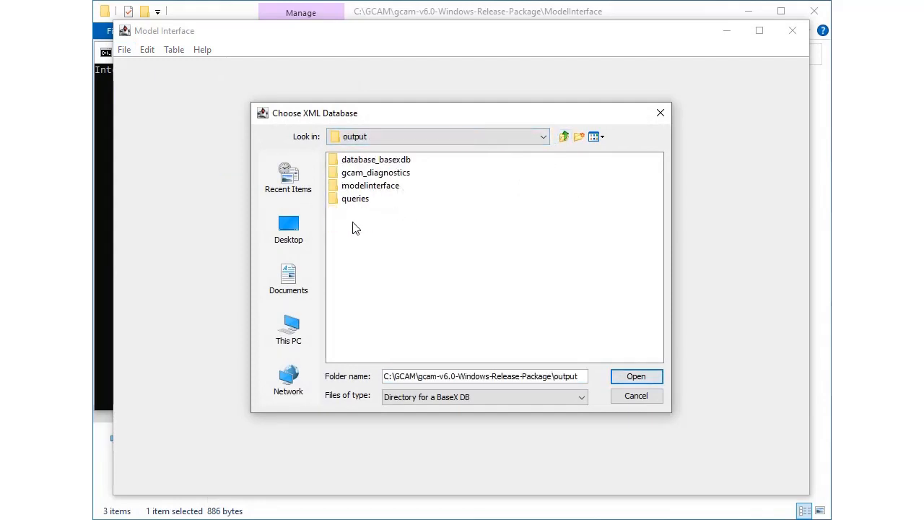
{"action": "left_click", "coordinate": [402, 160]}
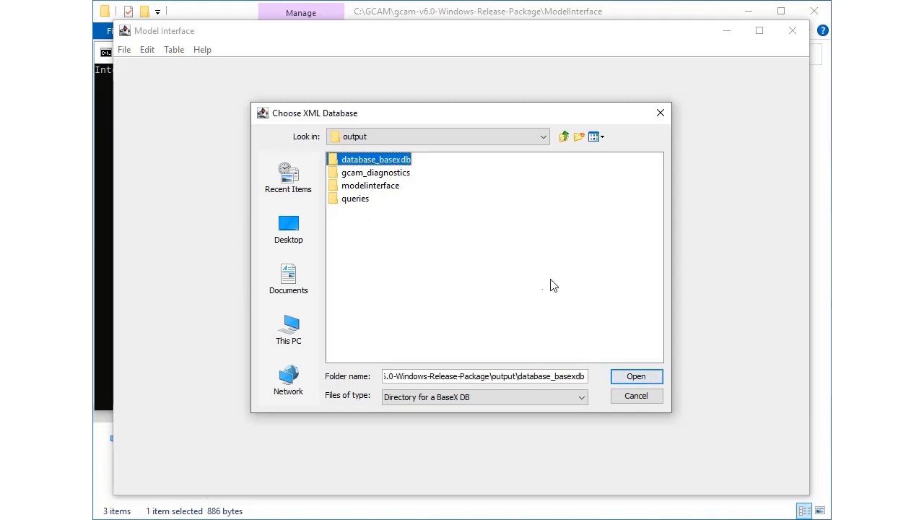
{"action": "left_click", "coordinate": [643, 373]}
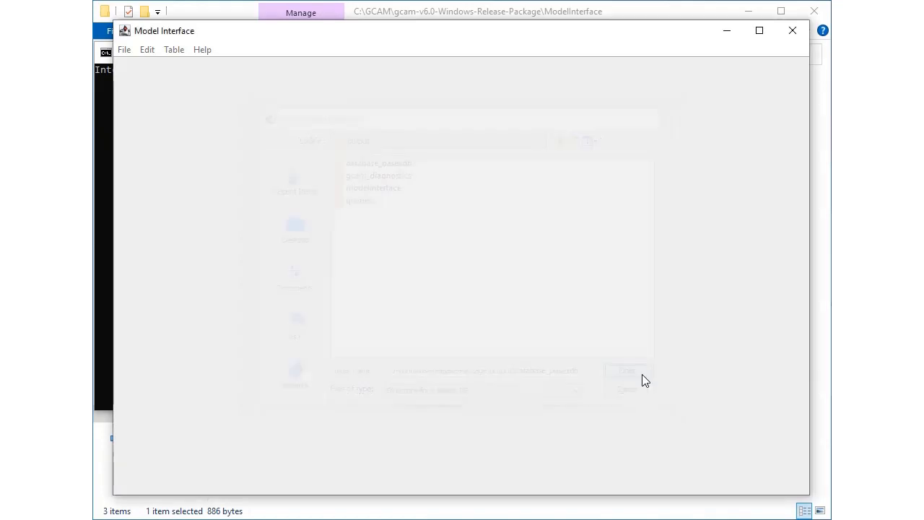